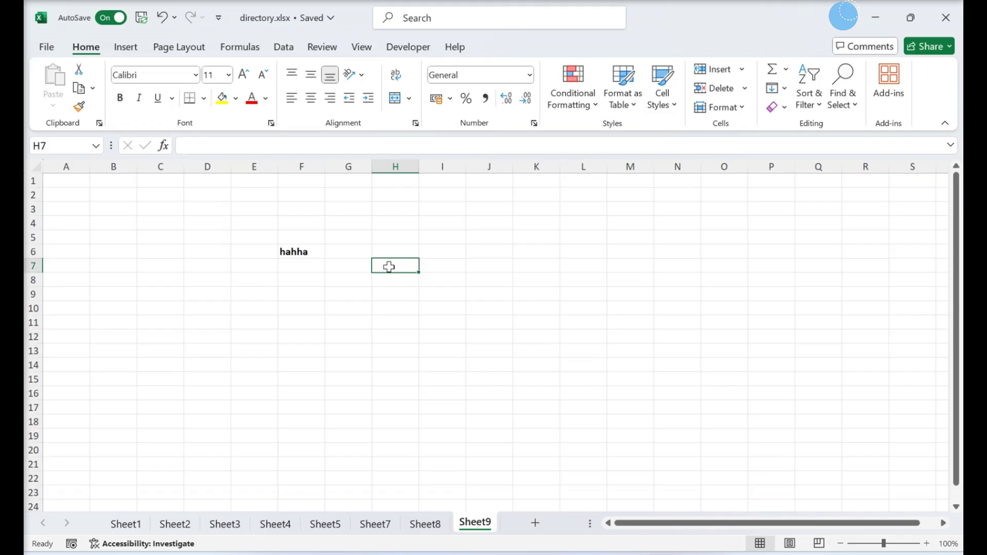
# Open Find and Replace with Ctrl+H, close it, then reopen it via Find & Select > Replace
pyautogui.hotkey('ctrl', 'h')
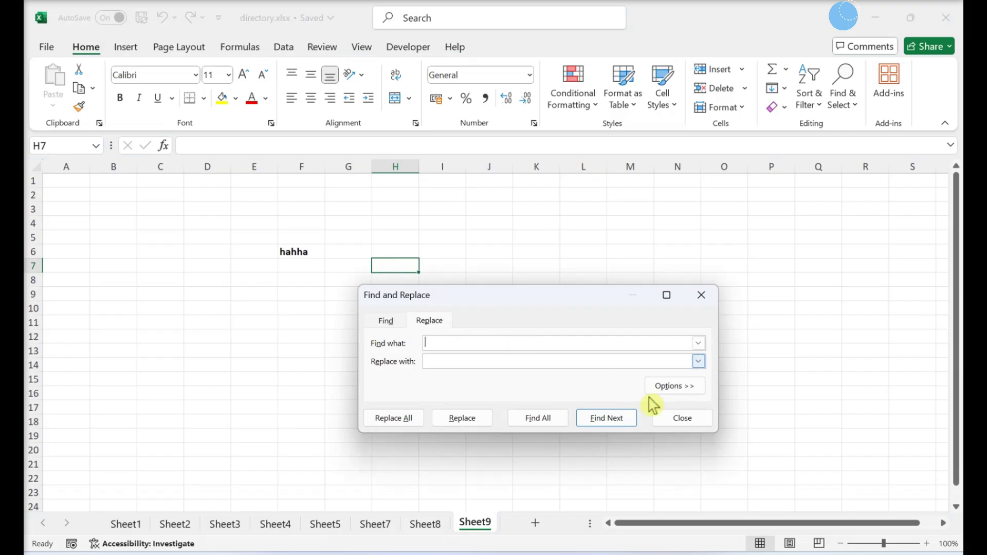
pyautogui.click(682, 419)
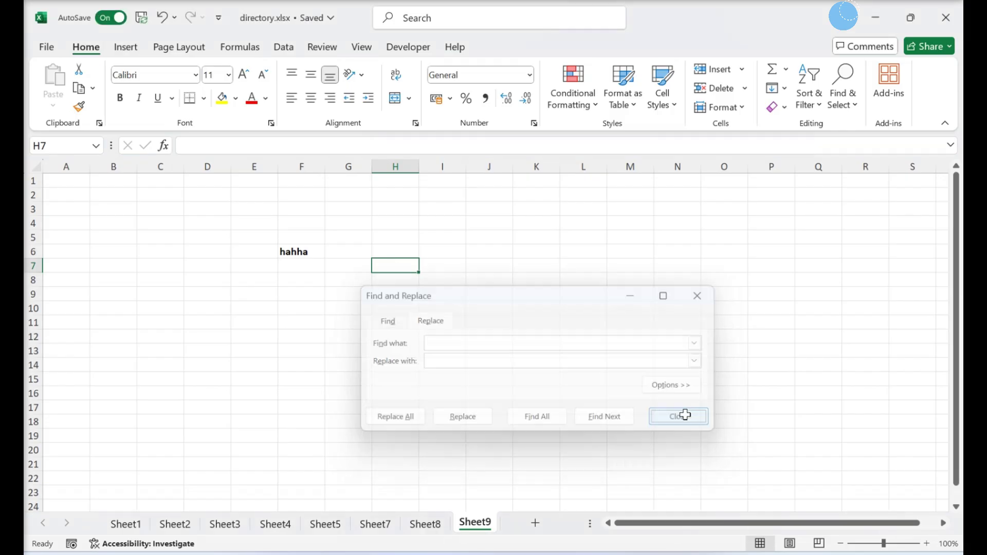
pyautogui.click(842, 99)
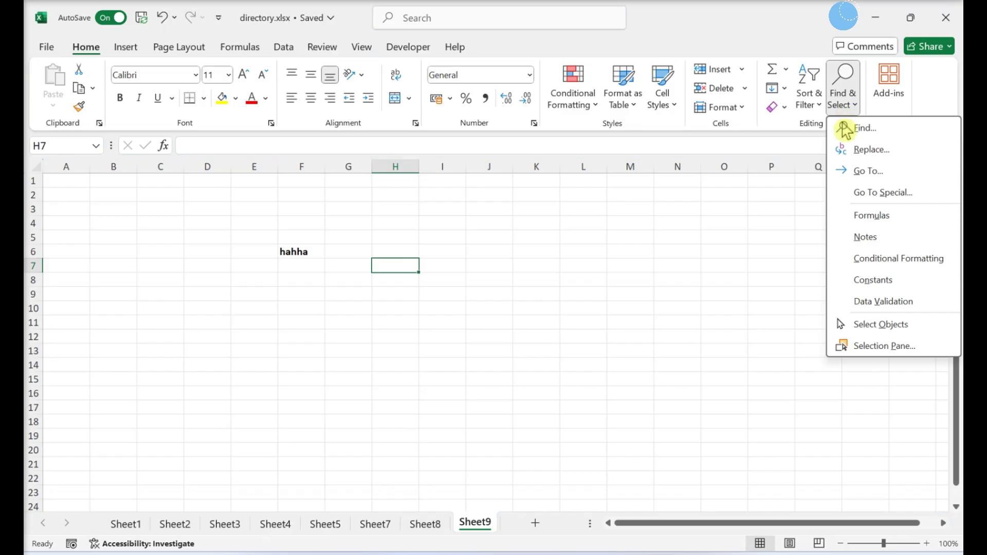
pyautogui.click(845, 151)
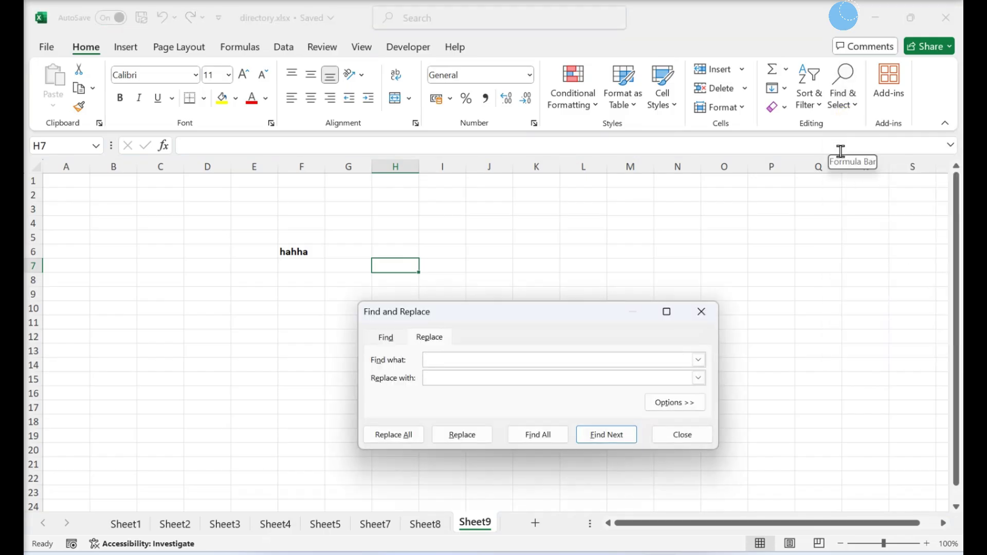
# Move the Find and Replace dialog up and enter the <*> pattern in Find what
pyautogui.moveTo(596, 326); pyautogui.dragTo(584, 204)
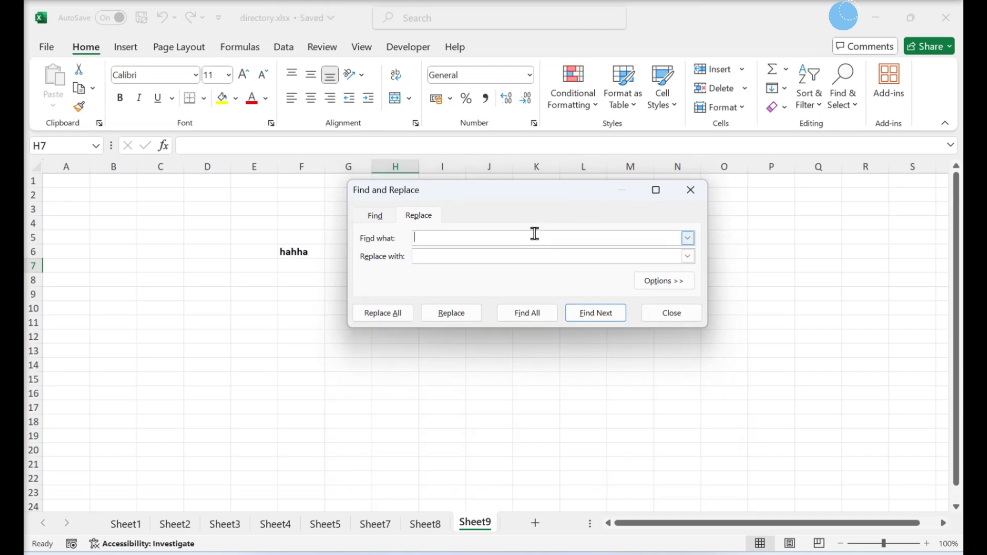
pyautogui.write('<*')
pyautogui.write('>')
# Select the Replace with box and leave it empty so <*> matches are deleted
pyautogui.click(516, 255)
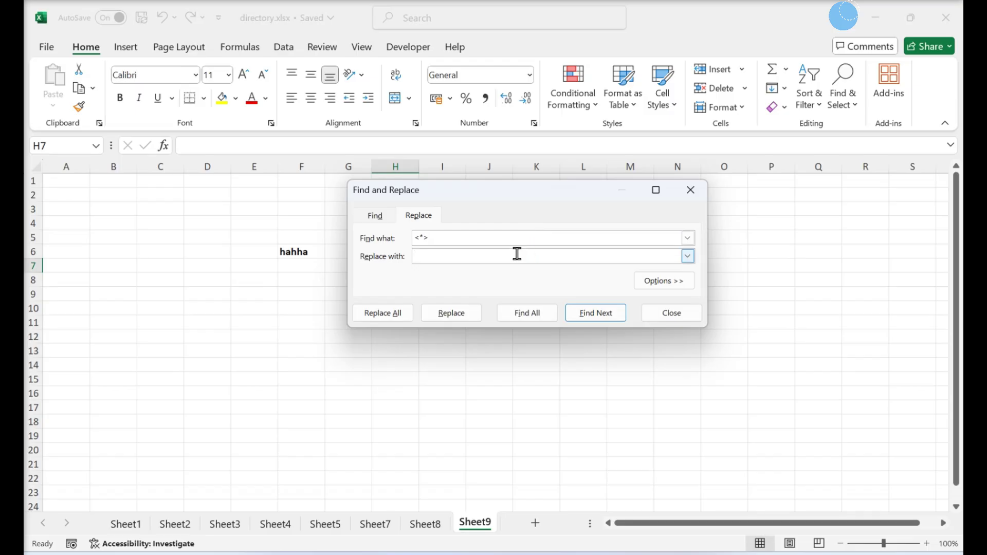